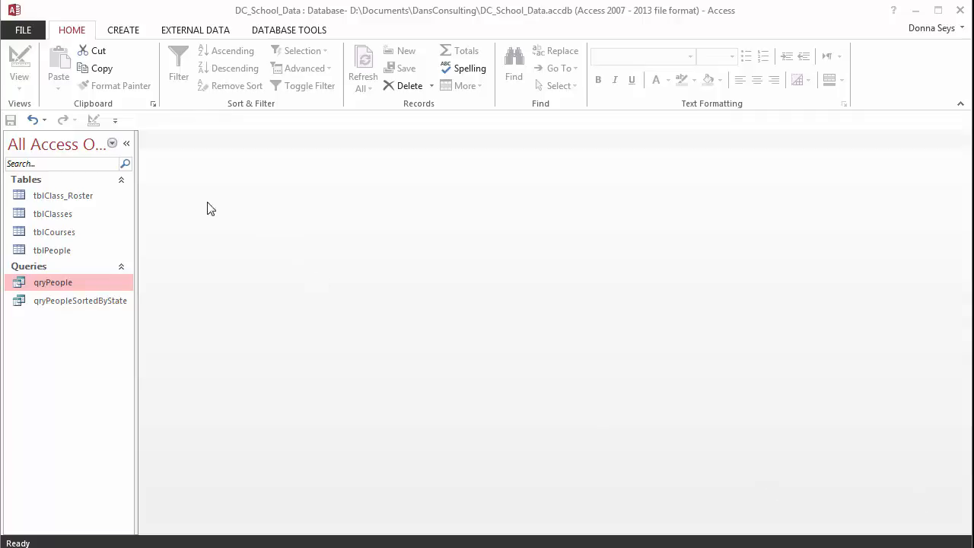
# Create a new query in Design view containing the tables tblPeople, tblClass_Roster and tblClasses
pyautogui.click(122, 34)
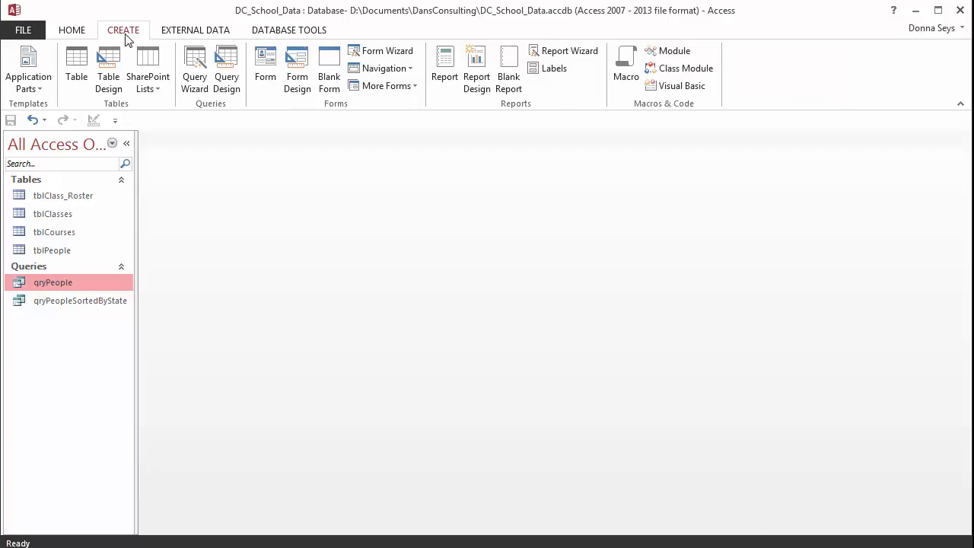
pyautogui.click(228, 82)
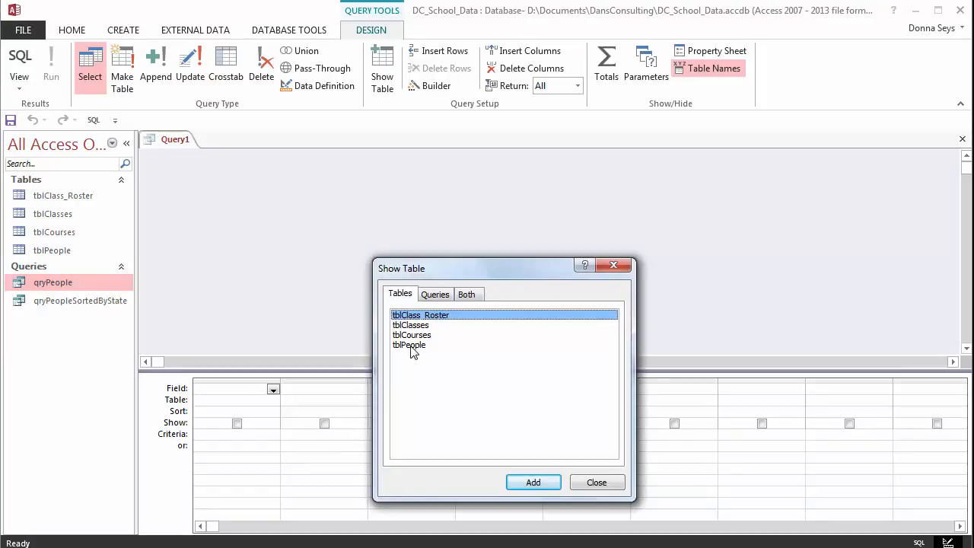
pyautogui.doubleClick(410, 346)
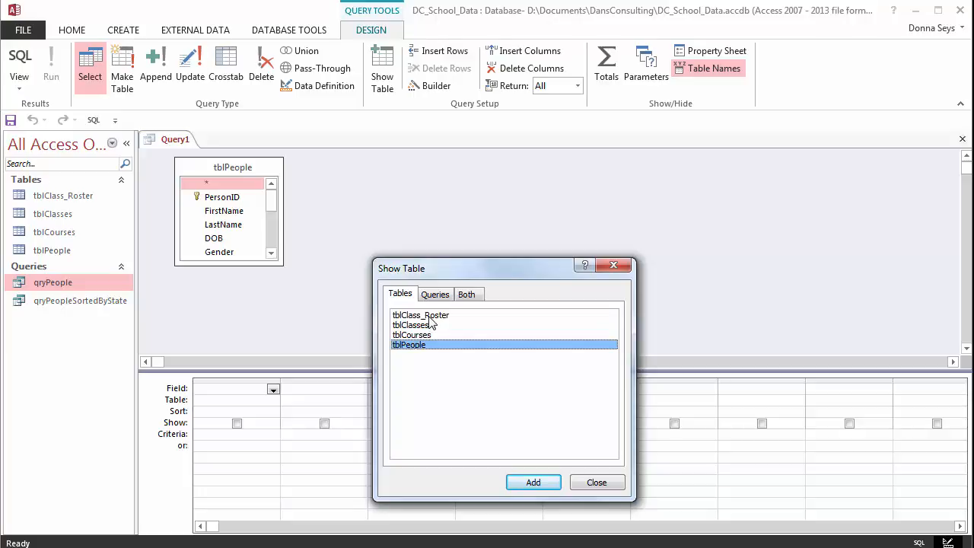
pyautogui.doubleClick(429, 316)
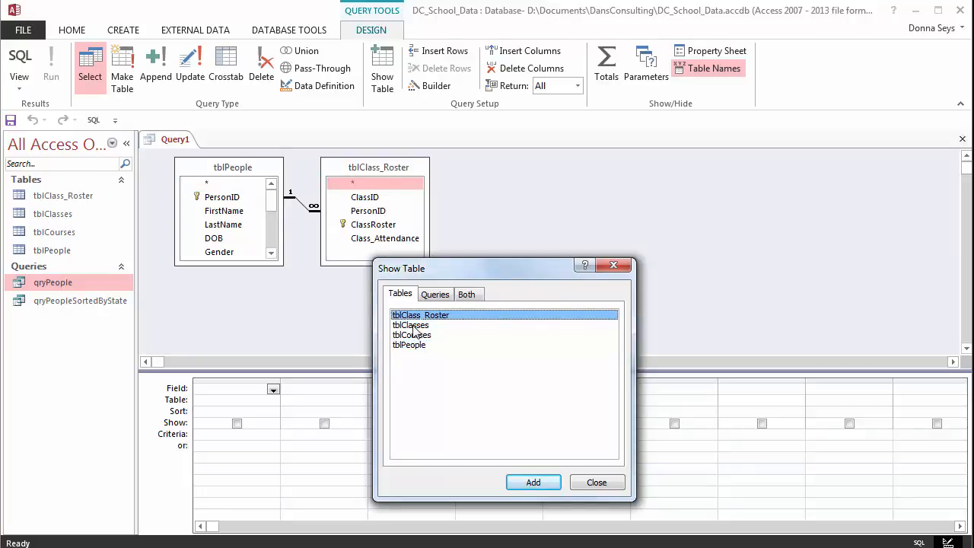
pyautogui.doubleClick(415, 327)
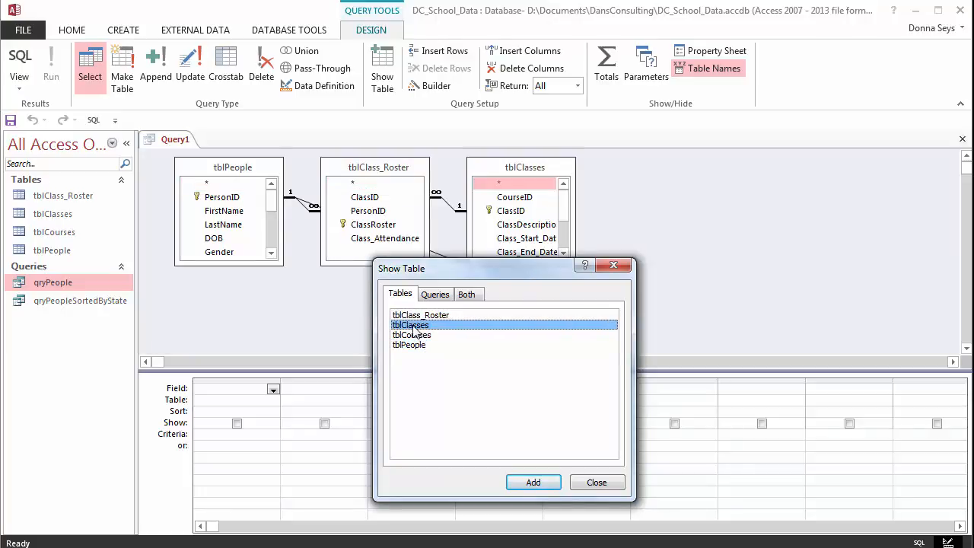
pyautogui.click(590, 483)
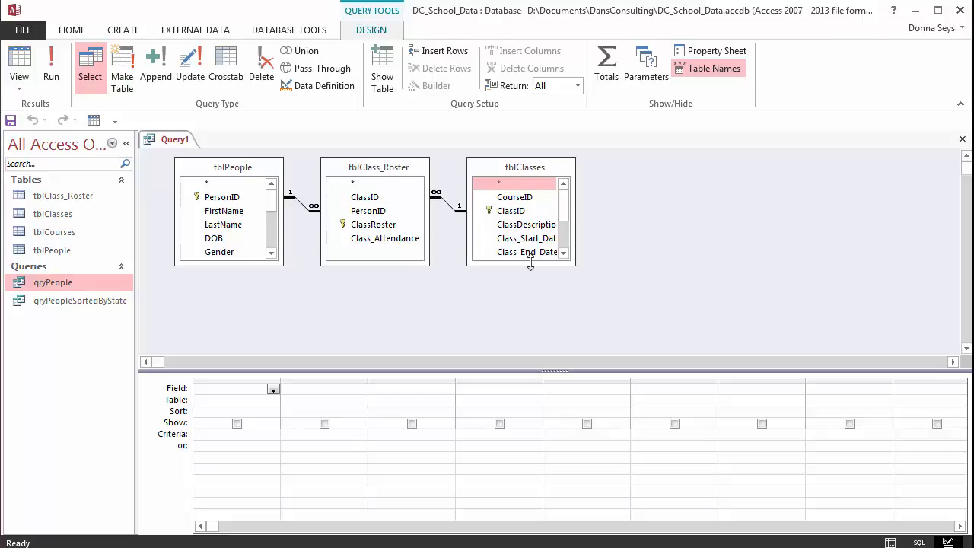
# Space out the three tables in the query design and lengthen the tblPeople and tblClasses boxes to reveal more of their fields
pyautogui.moveTo(522, 173); pyautogui.dragTo(597, 172)
pyautogui.moveTo(376, 172); pyautogui.dragTo(406, 173)
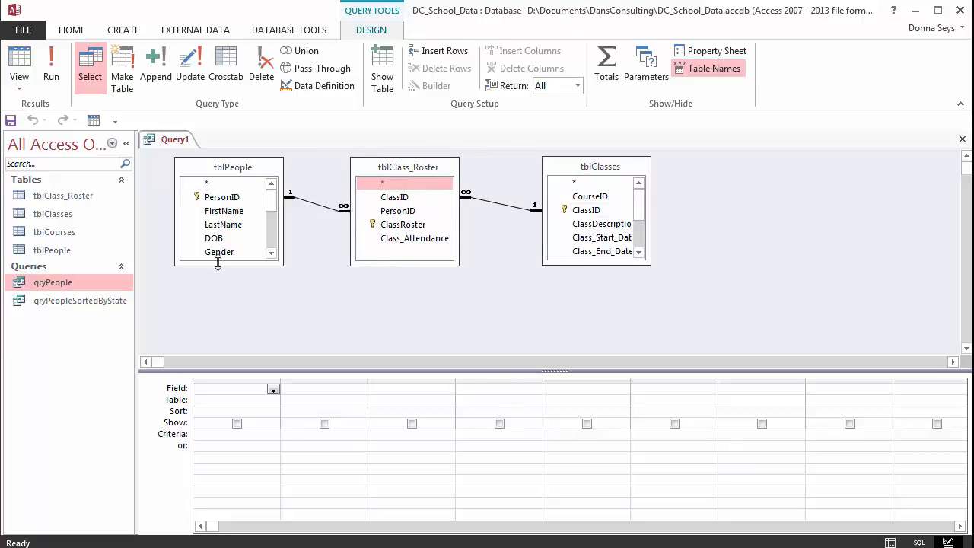
pyautogui.moveTo(216, 265); pyautogui.dragTo(211, 352)
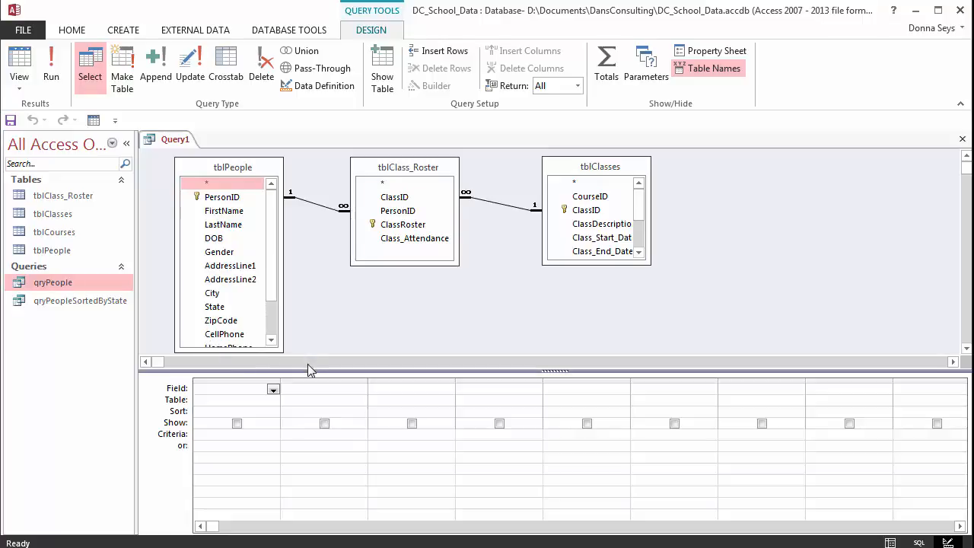
pyautogui.moveTo(307, 370); pyautogui.dragTo(301, 398)
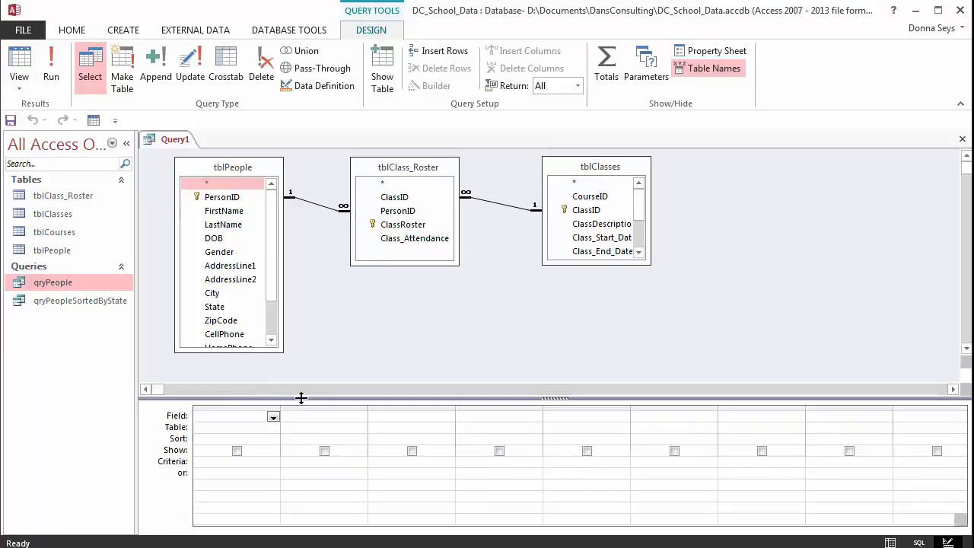
pyautogui.moveTo(240, 352); pyautogui.dragTo(239, 385)
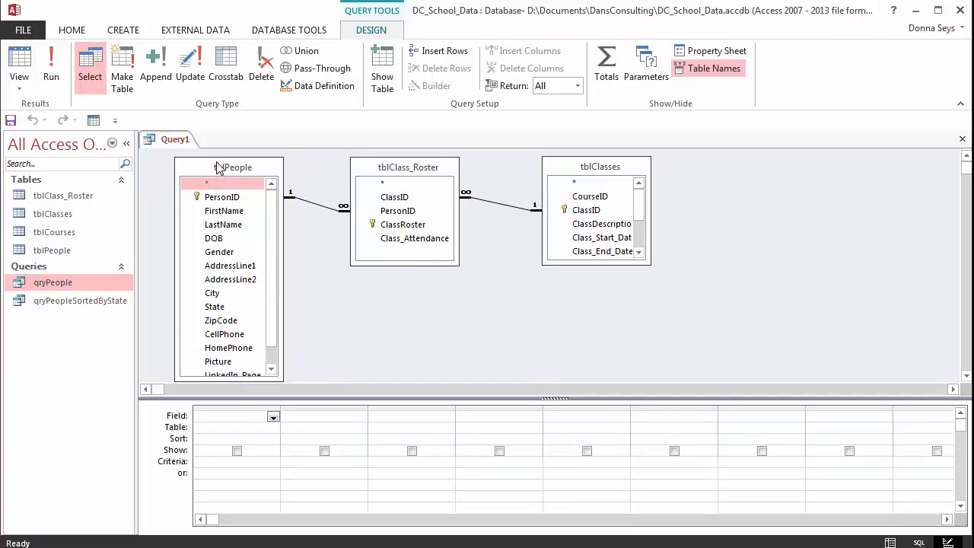
pyautogui.moveTo(217, 167); pyautogui.dragTo(217, 159)
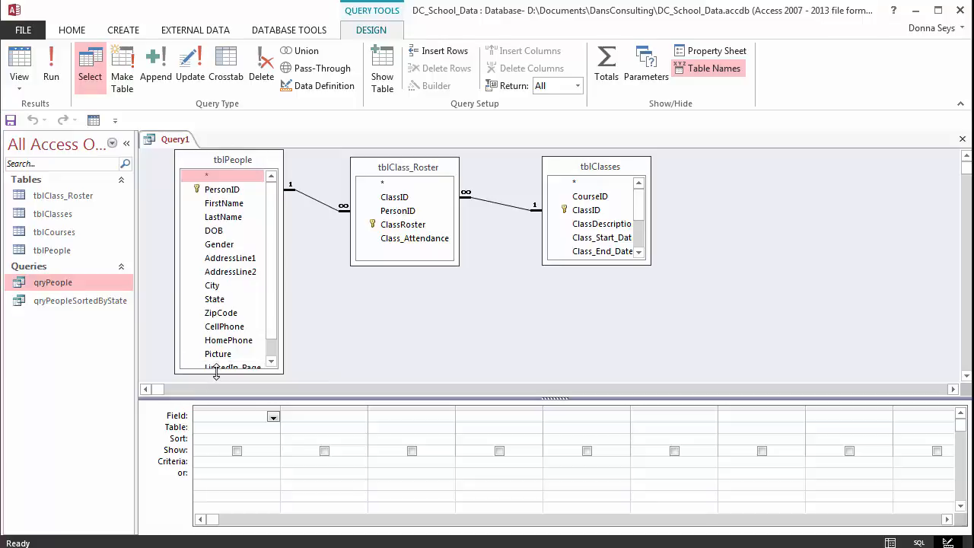
pyautogui.moveTo(217, 373); pyautogui.dragTo(217, 381)
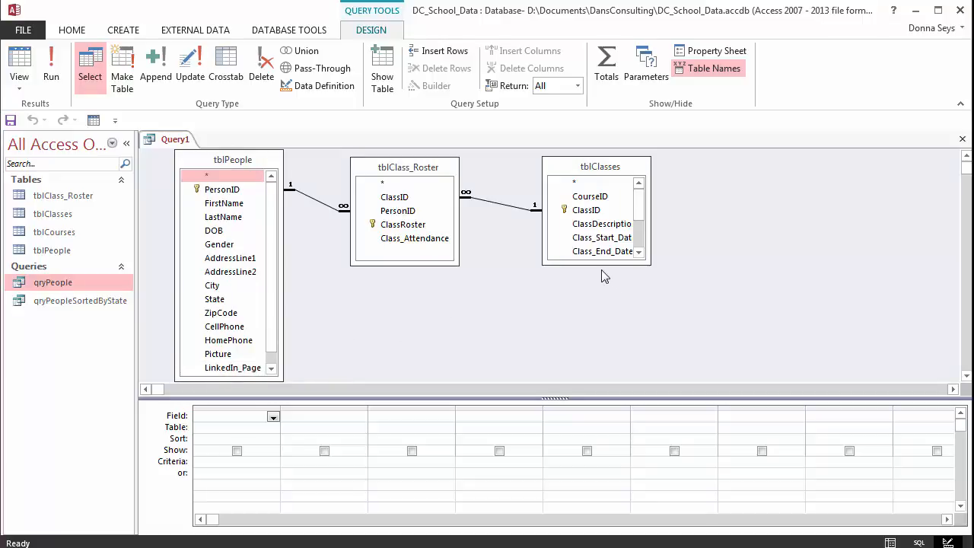
pyautogui.moveTo(601, 263); pyautogui.dragTo(605, 350)
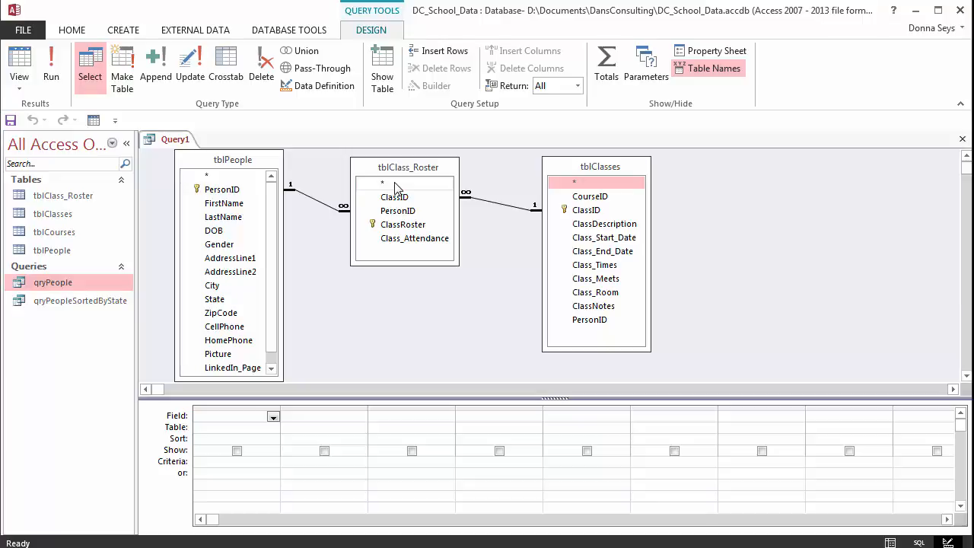
# Add FirstName and LastName from tblPeople and ClassDescription from tblClasses to the query, and run it to review the records
pyautogui.doubleClick(232, 204)
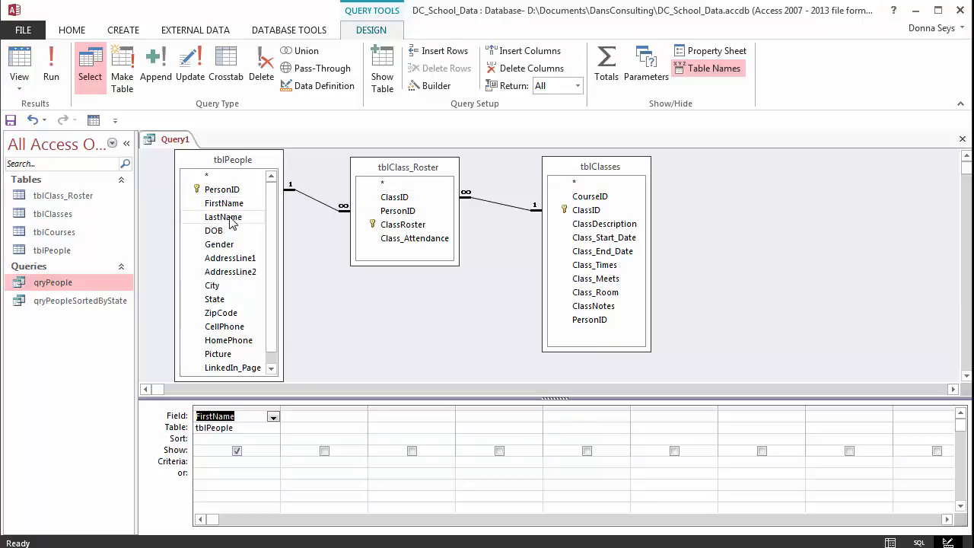
pyautogui.doubleClick(224, 217)
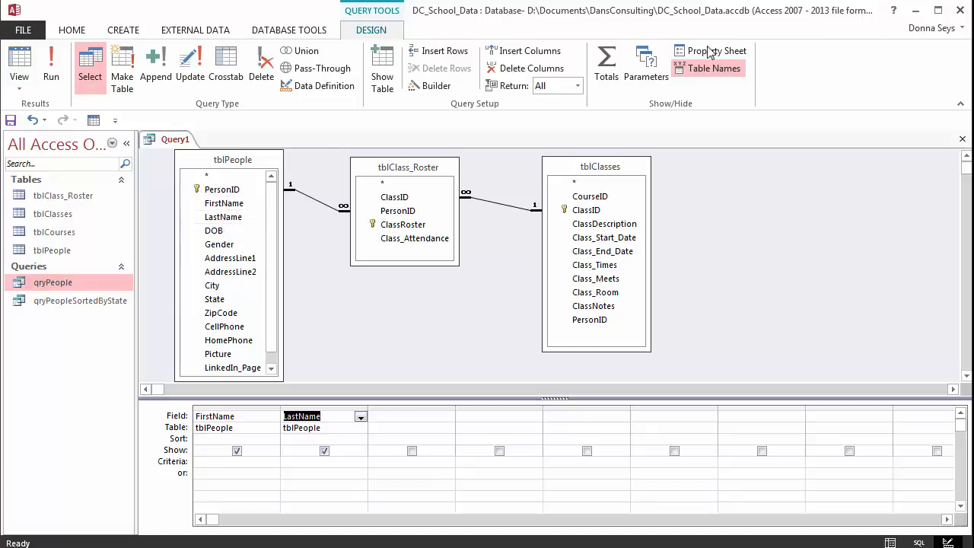
pyautogui.doubleClick(618, 229)
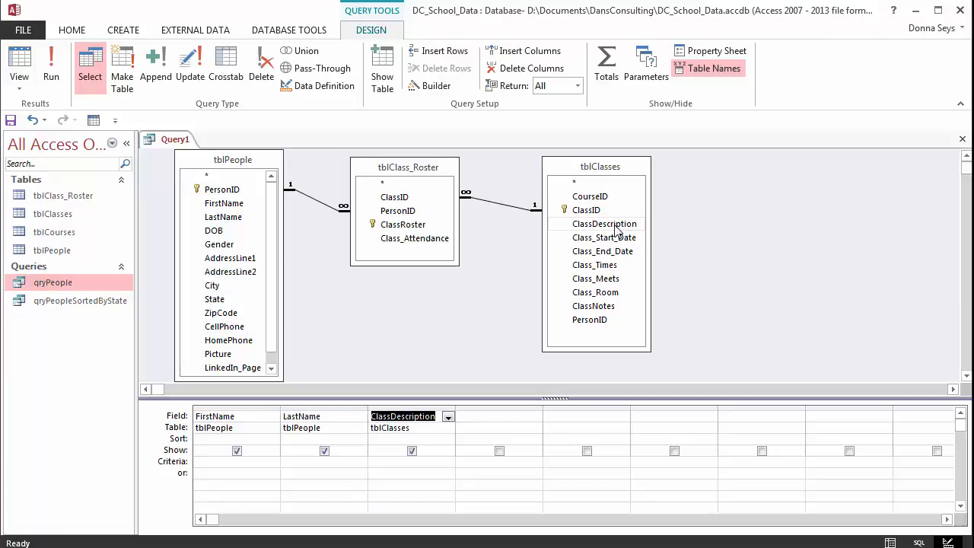
pyautogui.click(50, 79)
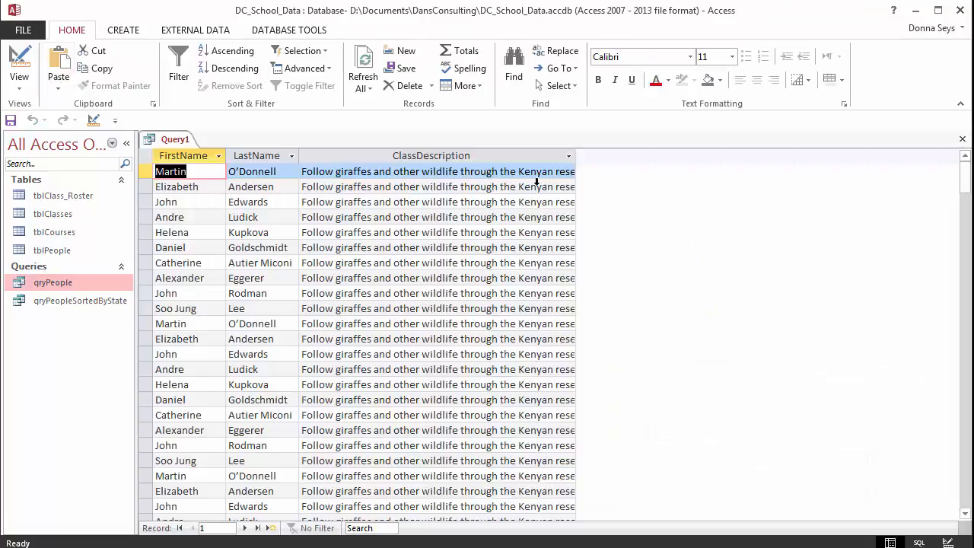
pyautogui.moveTo(971, 189)
pyautogui.mouseDown()
pyautogui.moveTo(970, 325)
pyautogui.moveTo(970, 175)
pyautogui.mouseUp()
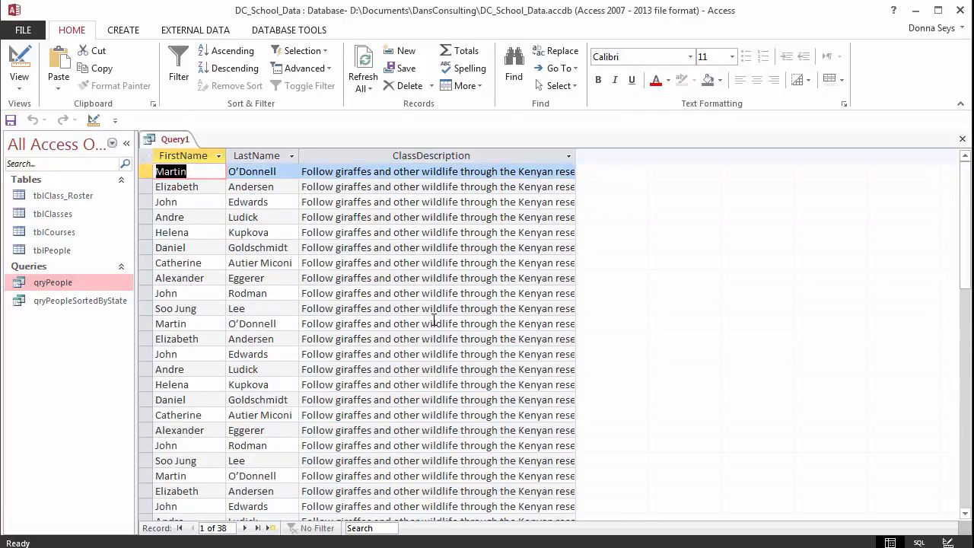
pyautogui.moveTo(970, 250); pyautogui.dragTo(969, 217)
# Return to the query design, add the tblCourses table and move it slightly further away from tblClasses
pyautogui.click(93, 121)
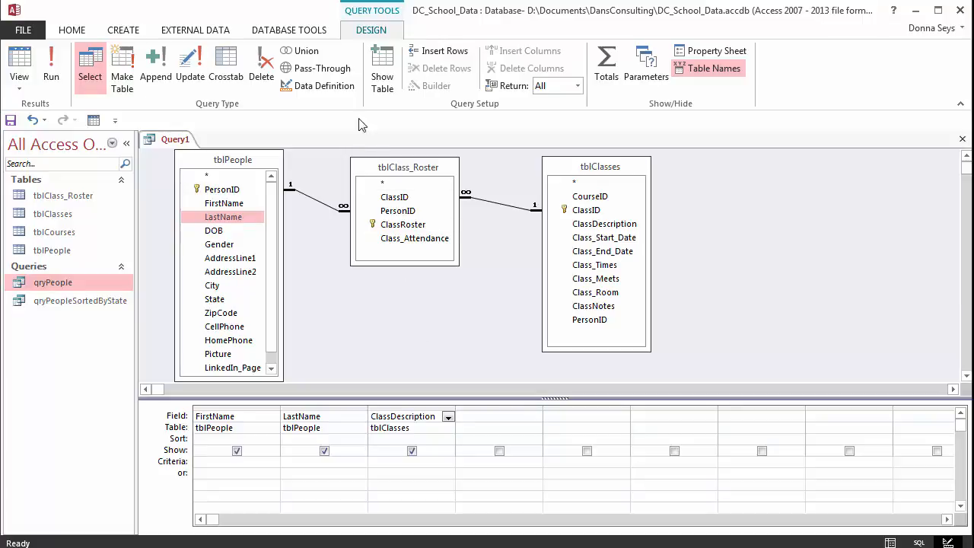
pyautogui.click(381, 76)
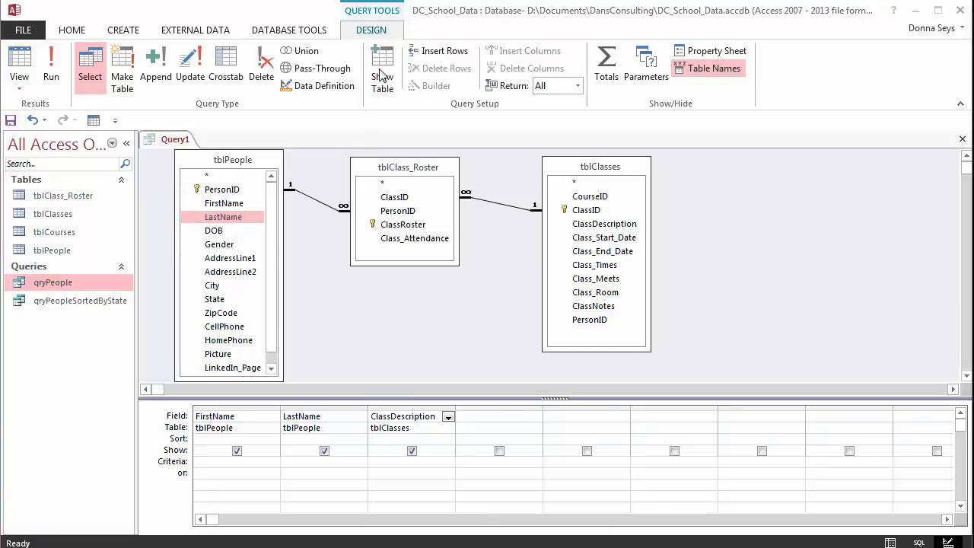
pyautogui.moveTo(453, 322); pyautogui.dragTo(443, 278)
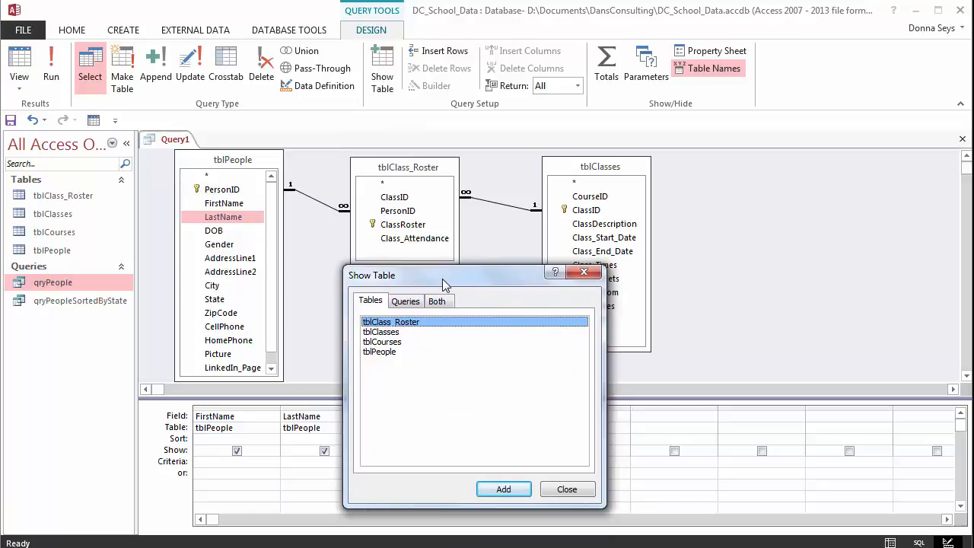
pyautogui.click(394, 342)
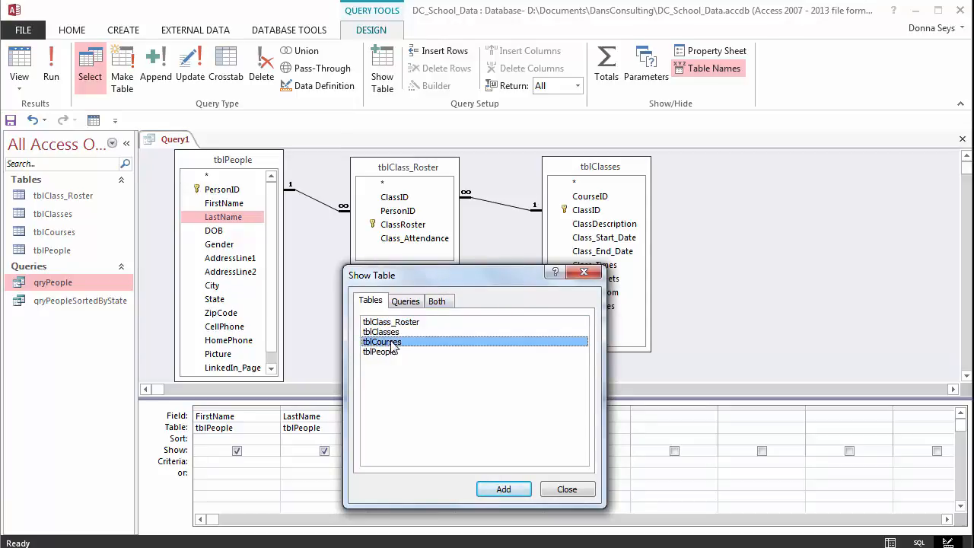
pyautogui.click(502, 491)
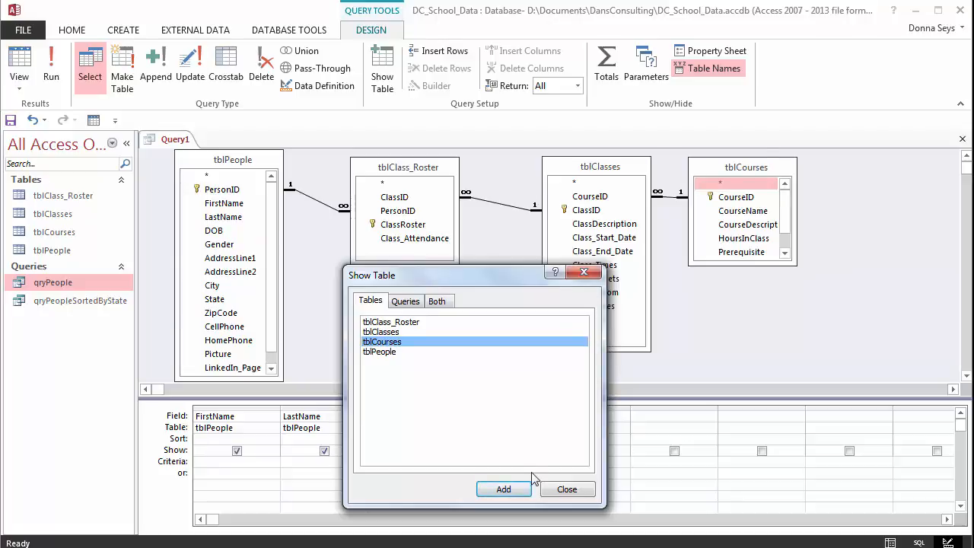
pyautogui.click(567, 490)
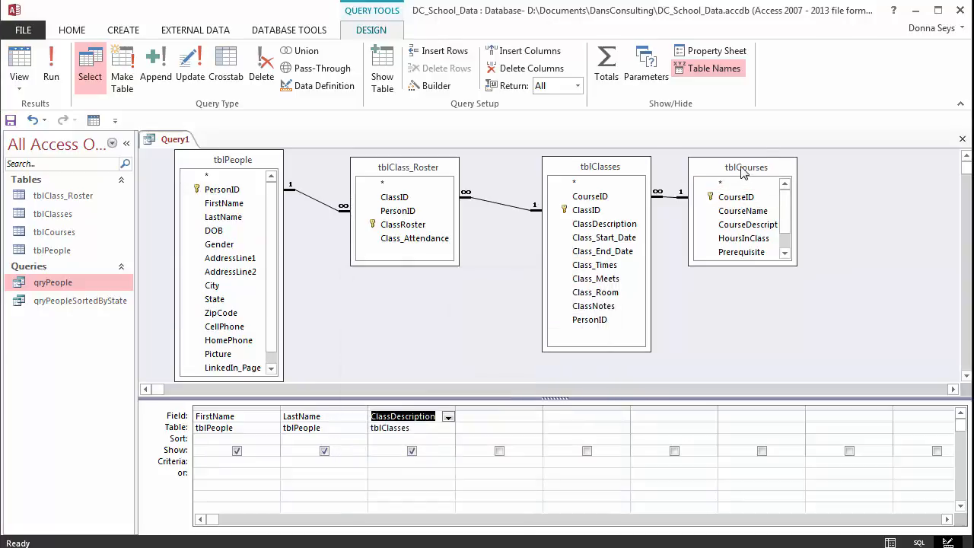
pyautogui.moveTo(744, 169); pyautogui.dragTo(767, 174)
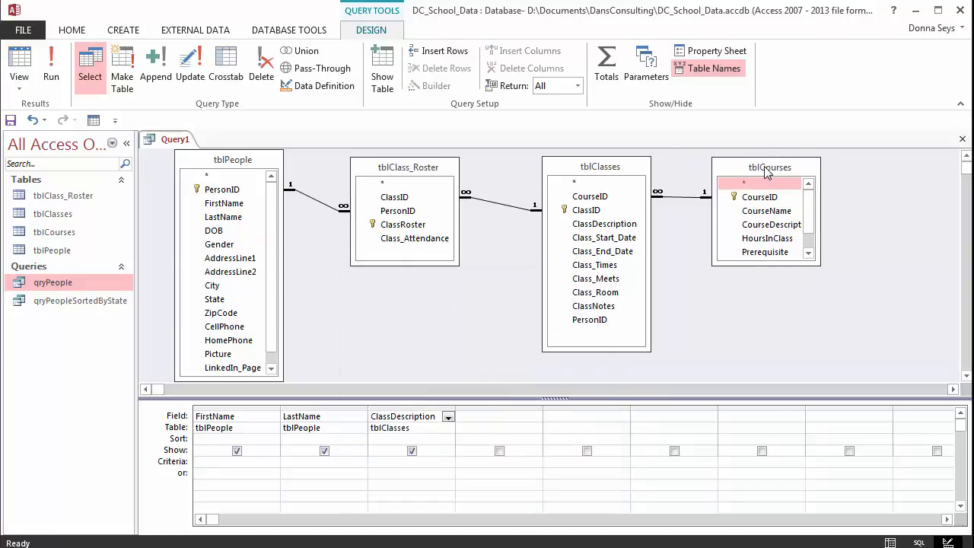
# Run the query with CourseName from tblCourses added, and widen the ClassDescription column in the results
pyautogui.doubleClick(764, 213)
pyautogui.click(51, 76)
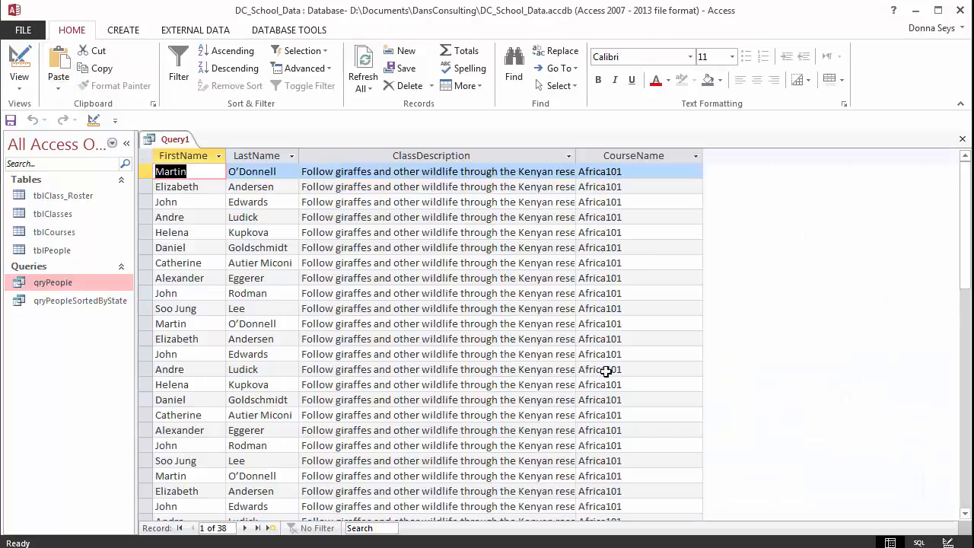
pyautogui.moveTo(575, 155); pyautogui.dragTo(647, 155)
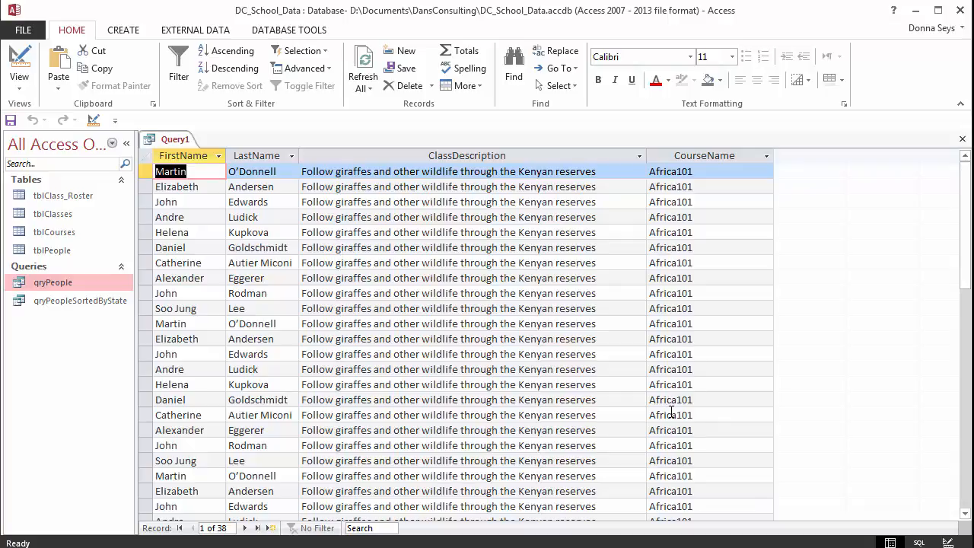
# Turn on Totals in the query design and set the CourseName field's total to Count
pyautogui.click(93, 121)
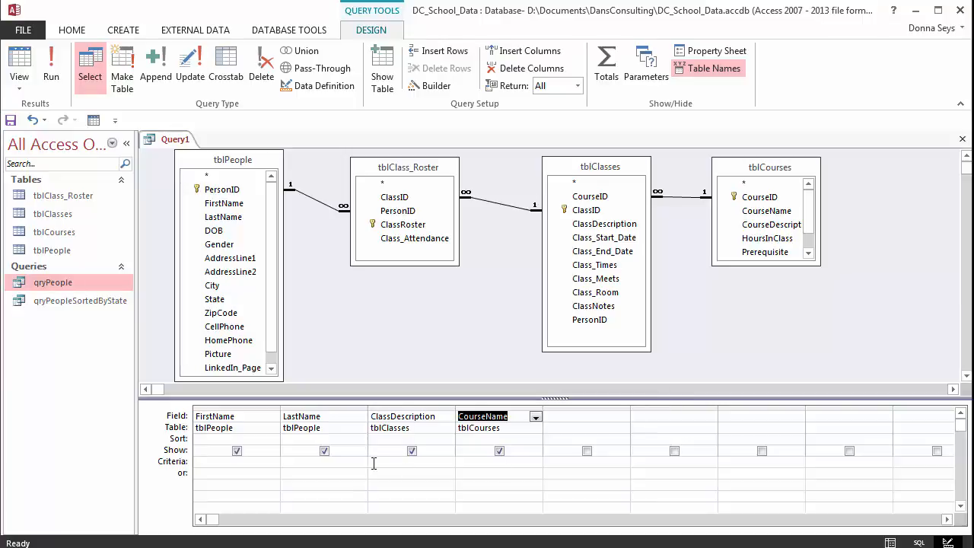
pyautogui.click(609, 82)
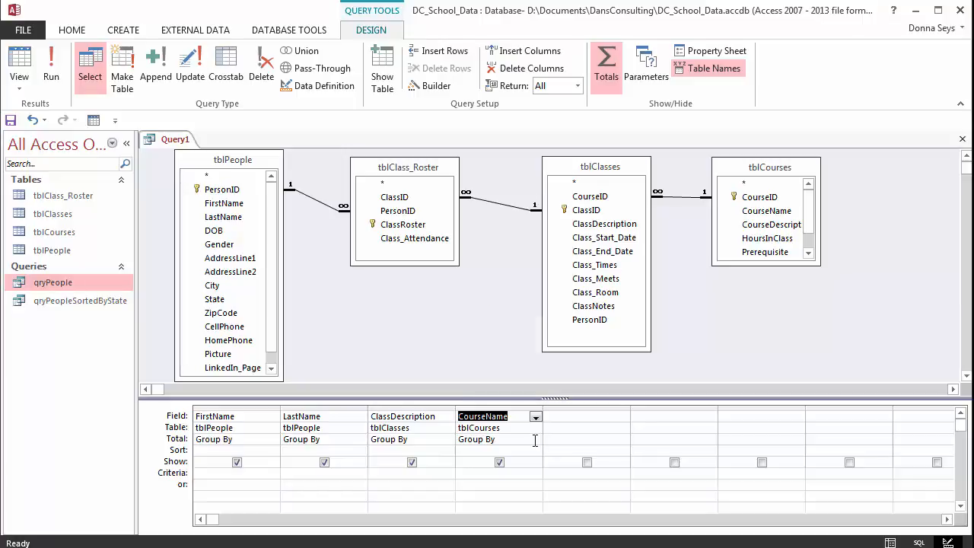
pyautogui.click(535, 440)
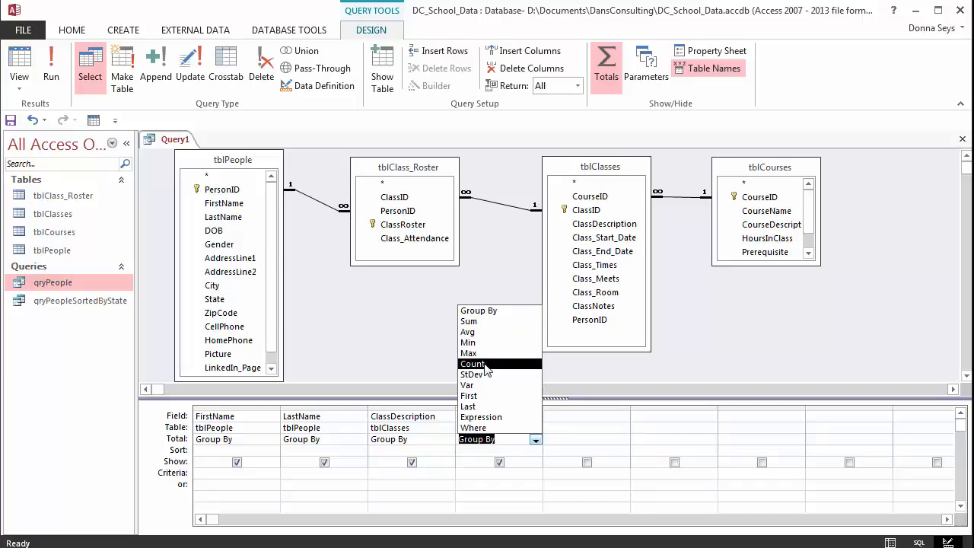
pyautogui.click(536, 440)
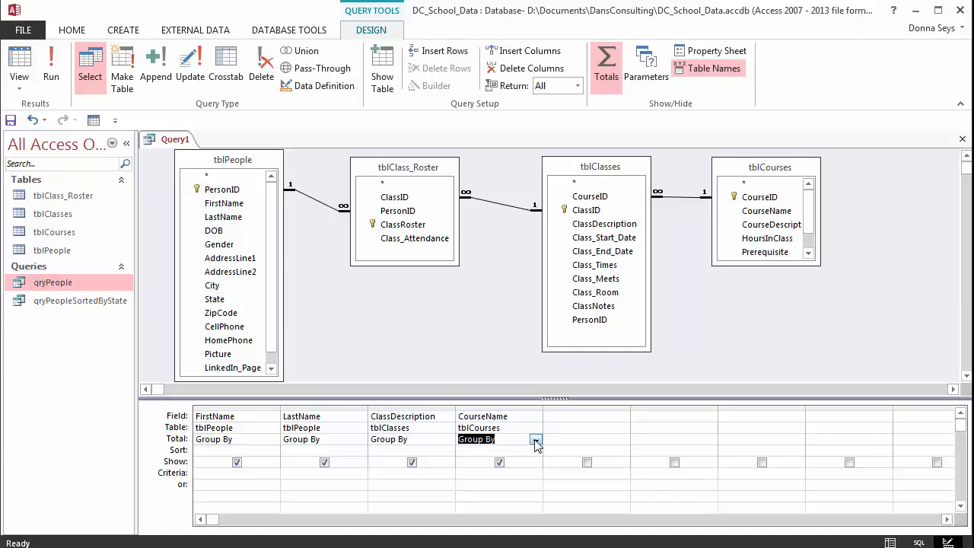
pyautogui.click(536, 441)
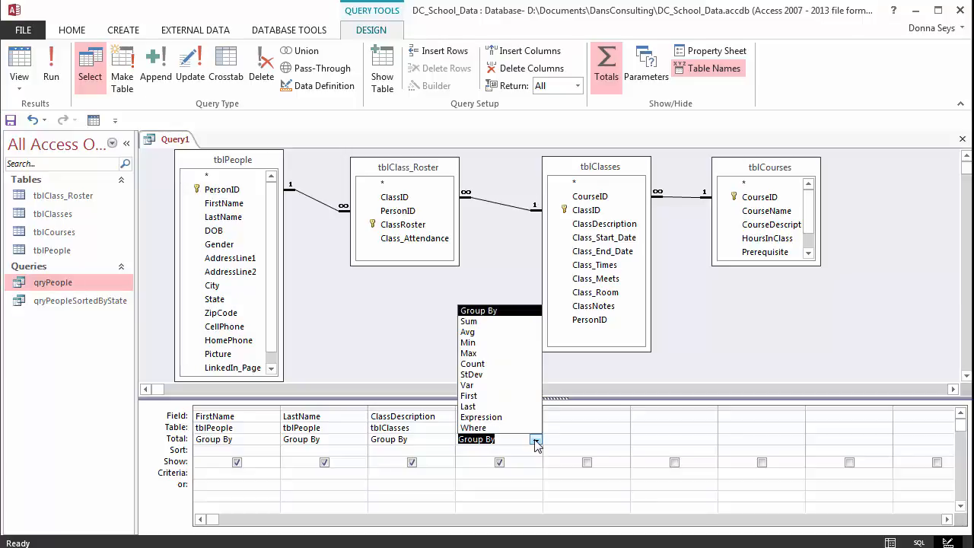
pyautogui.click(518, 369)
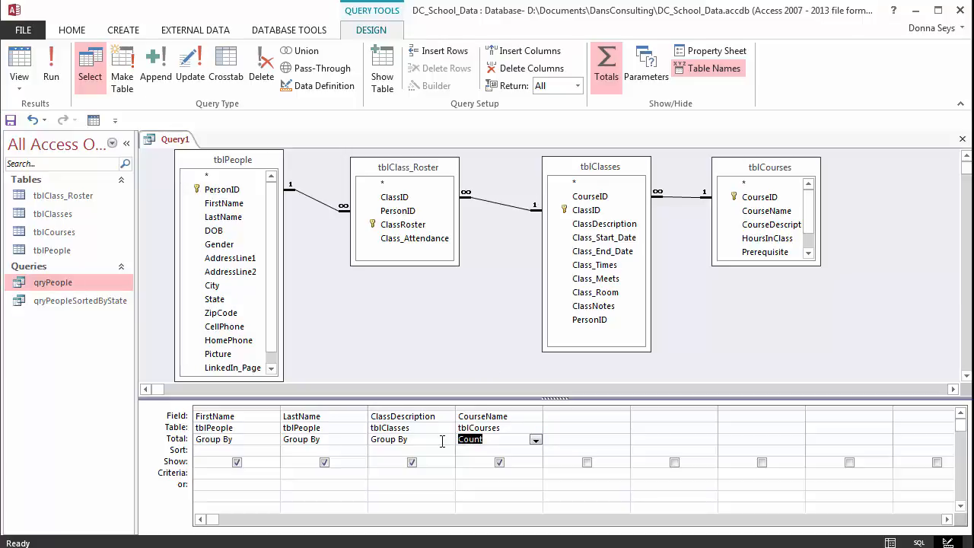
pyautogui.click(261, 440)
# Run the totals query and sort the results by the course count from smallest to largest
pyautogui.click(52, 74)
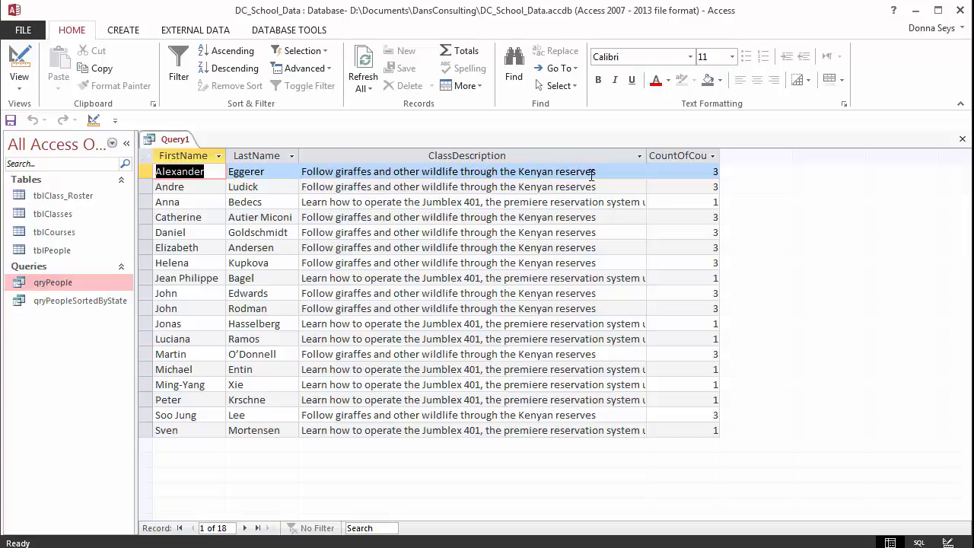
pyautogui.click(713, 156)
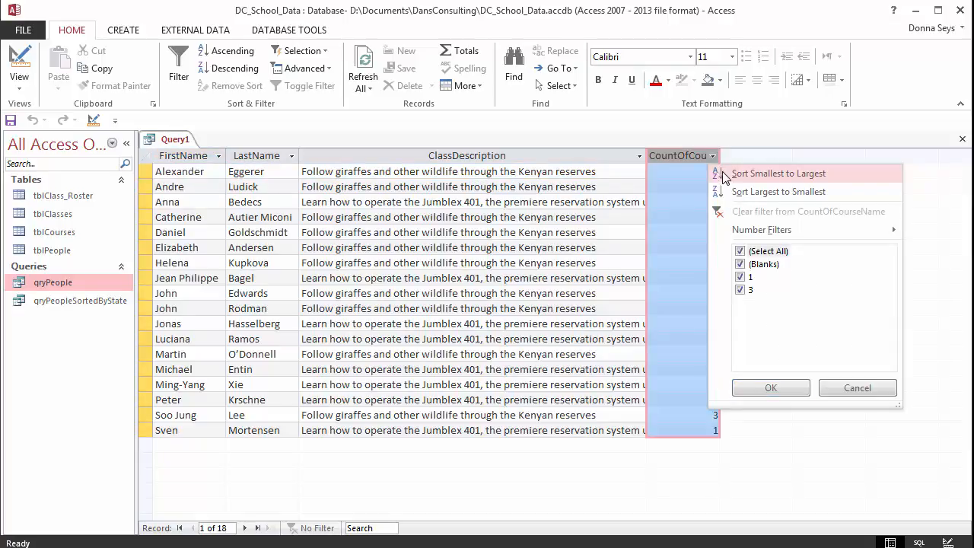
pyautogui.click(719, 173)
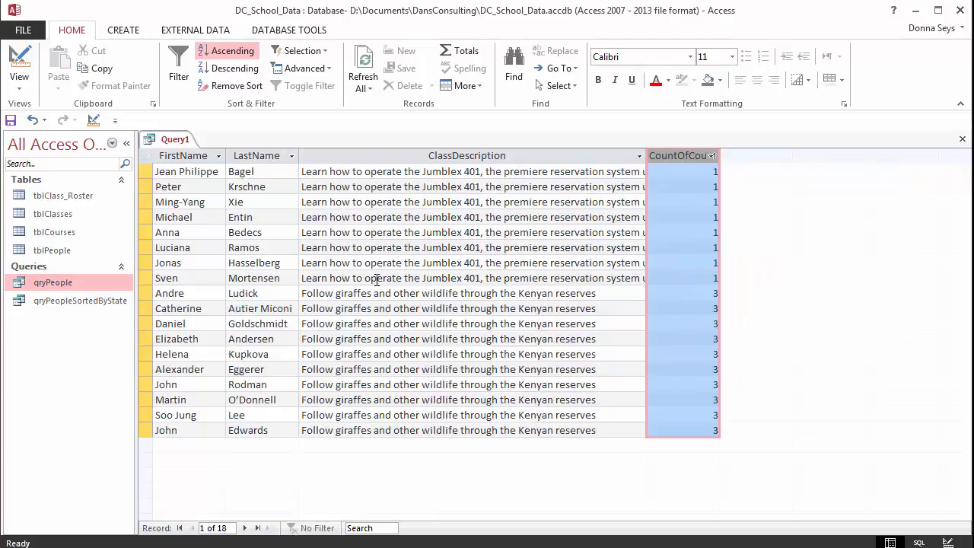
pyautogui.click(344, 279)
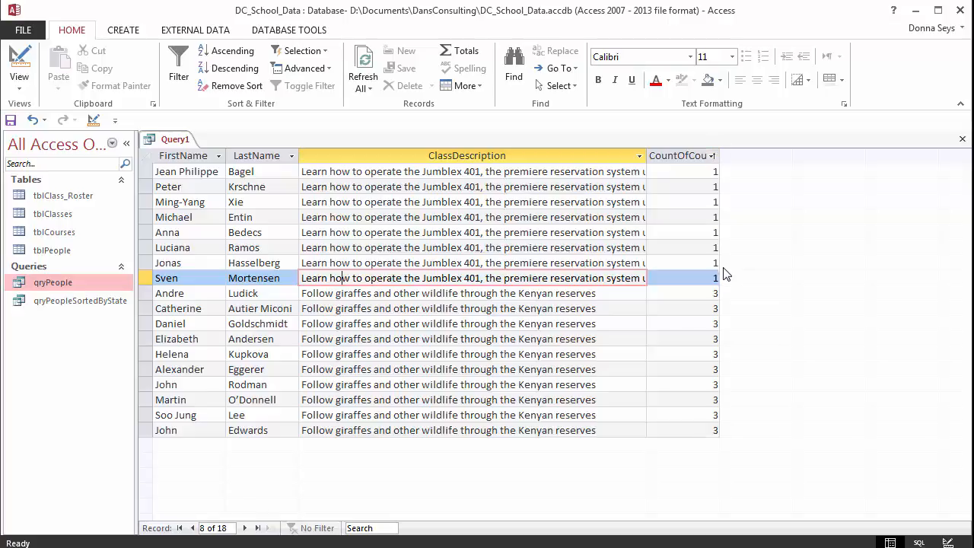
# Save the query as qryStudentCourses
pyautogui.rightClick(172, 138)
pyautogui.click(181, 149)
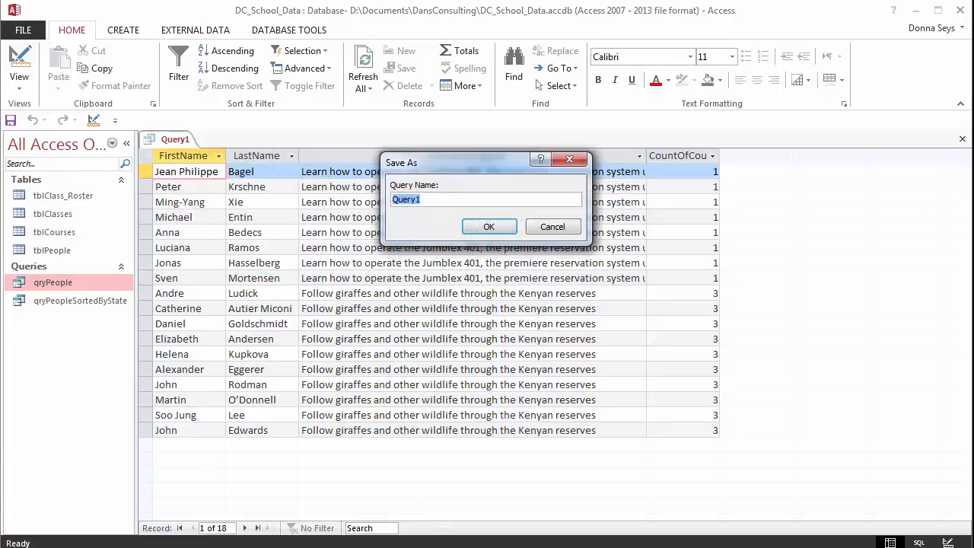
pyautogui.write('qrySu')
pyautogui.press('BackSpace')
pyautogui.write('tudent')
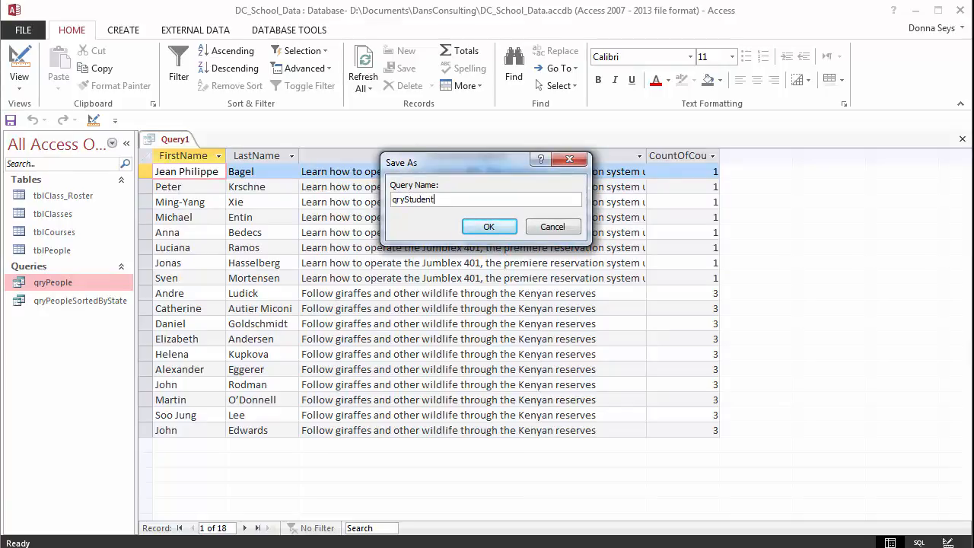
pyautogui.write('Courses')
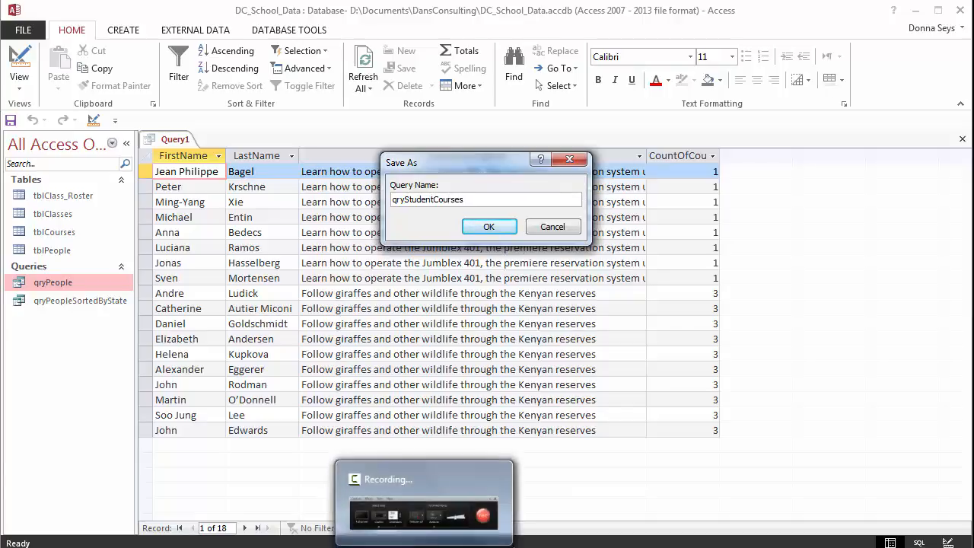
pyautogui.click(489, 227)
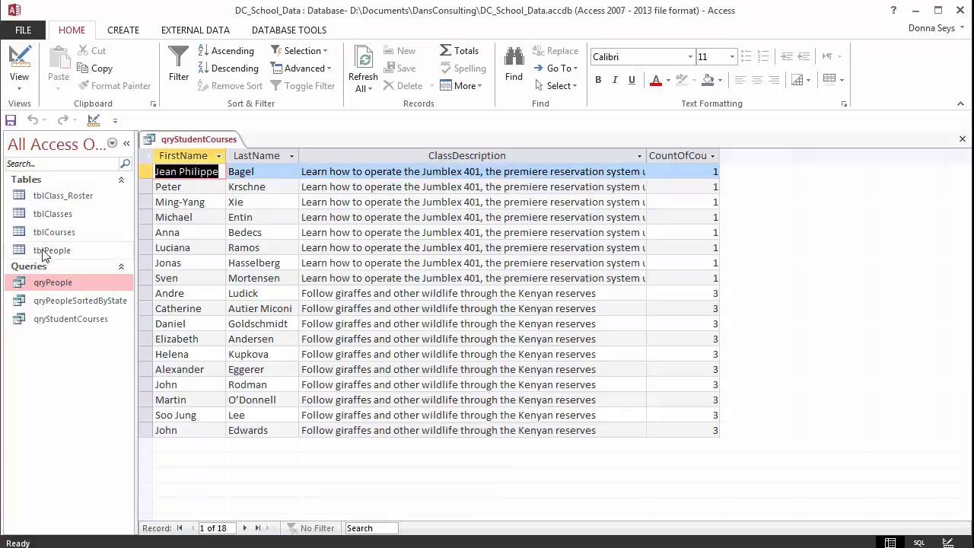